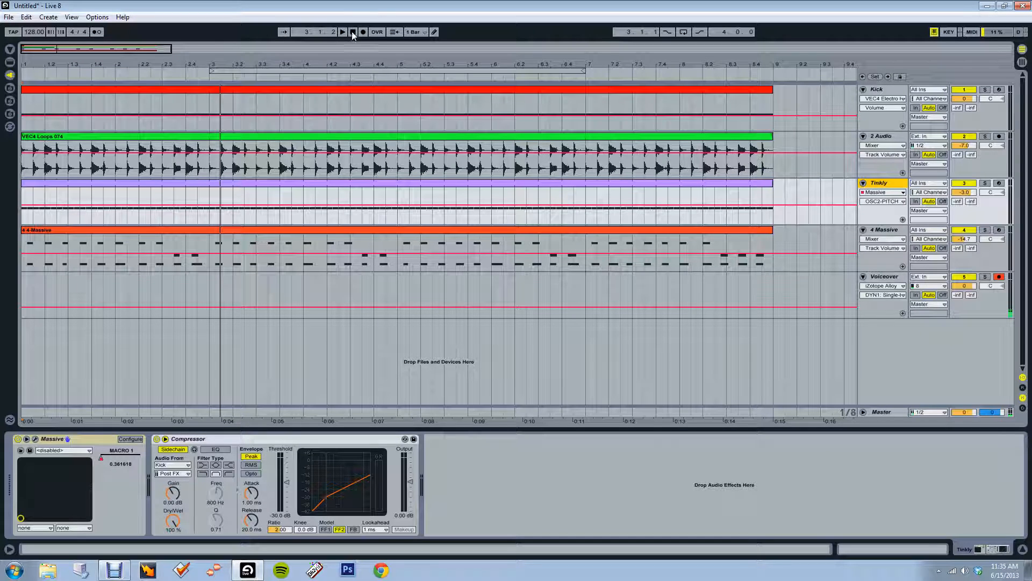
# Play the arrangement from the start, open the Tinkly track's Massive synth over the timeline, and stop playback
pyautogui.click(351, 31)
pyautogui.click(344, 31)
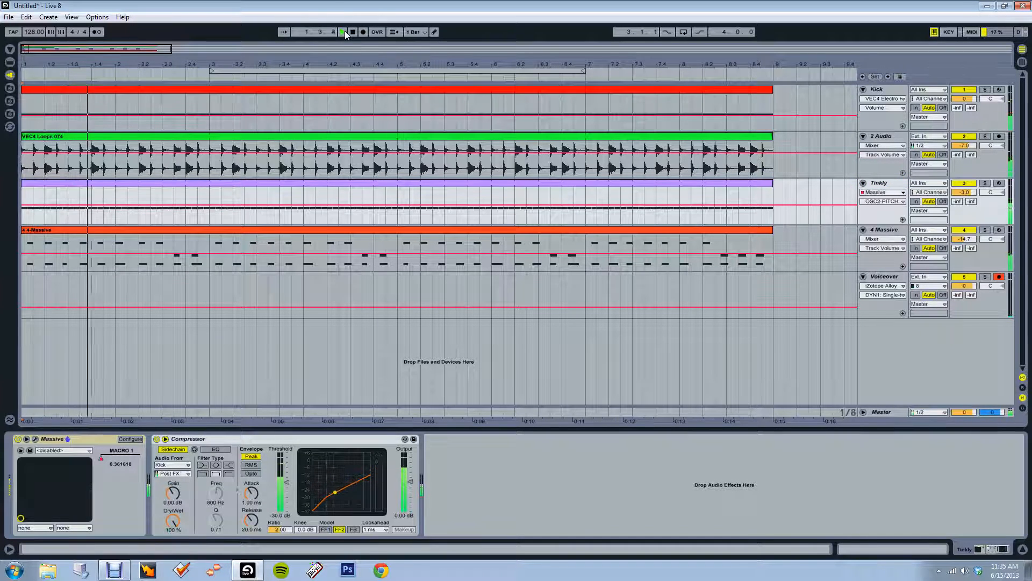
pyautogui.click(883, 193)
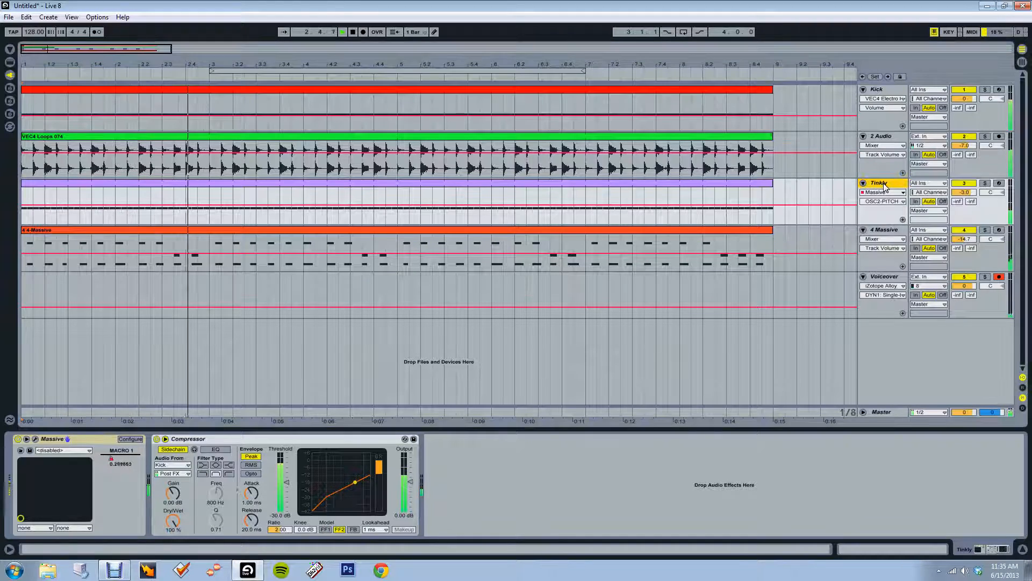
pyautogui.click(35, 439)
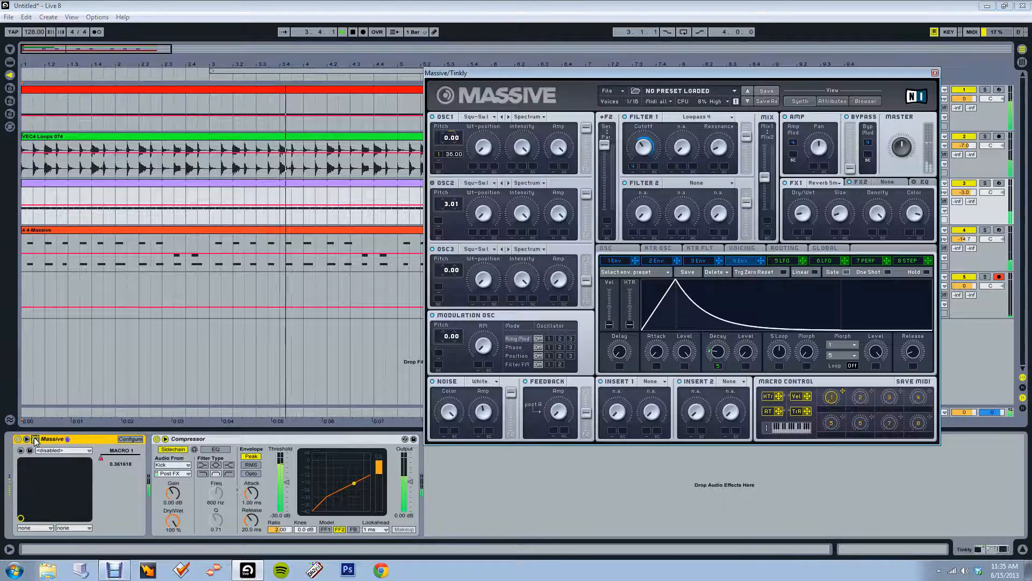
pyautogui.moveTo(618, 76); pyautogui.dragTo(635, 139)
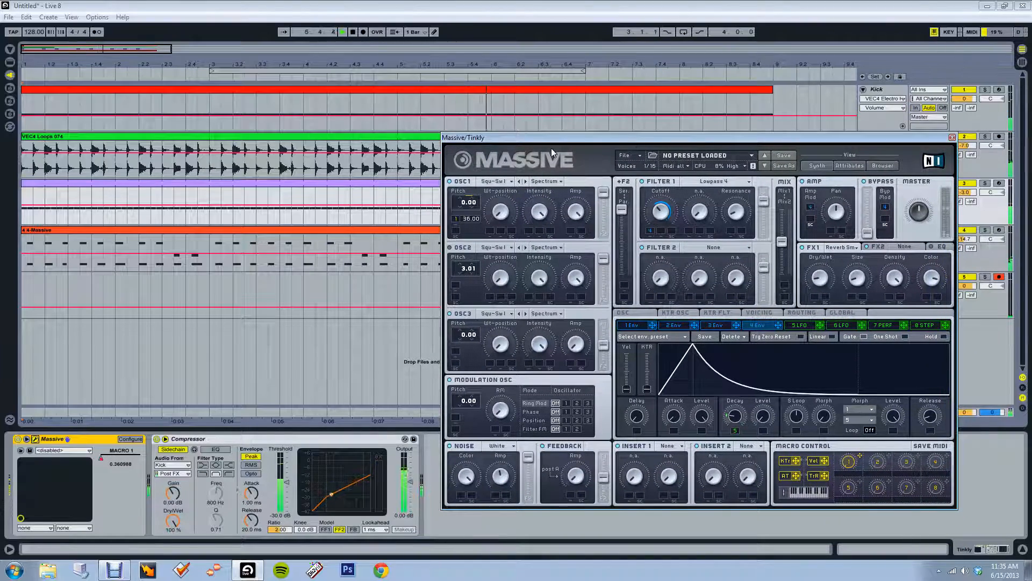
pyautogui.moveTo(486, 137); pyautogui.dragTo(352, 155)
pyautogui.click(353, 32)
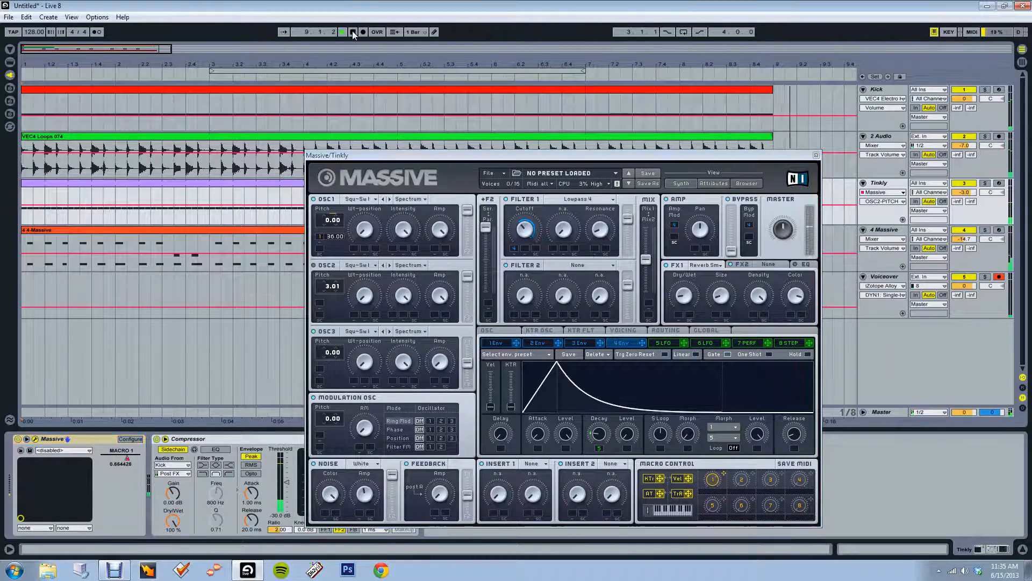
# Select the Tinkly track and position its Massive window so that the track controls and device chain remain accessible
pyautogui.moveTo(582, 156); pyautogui.dragTo(603, 104)
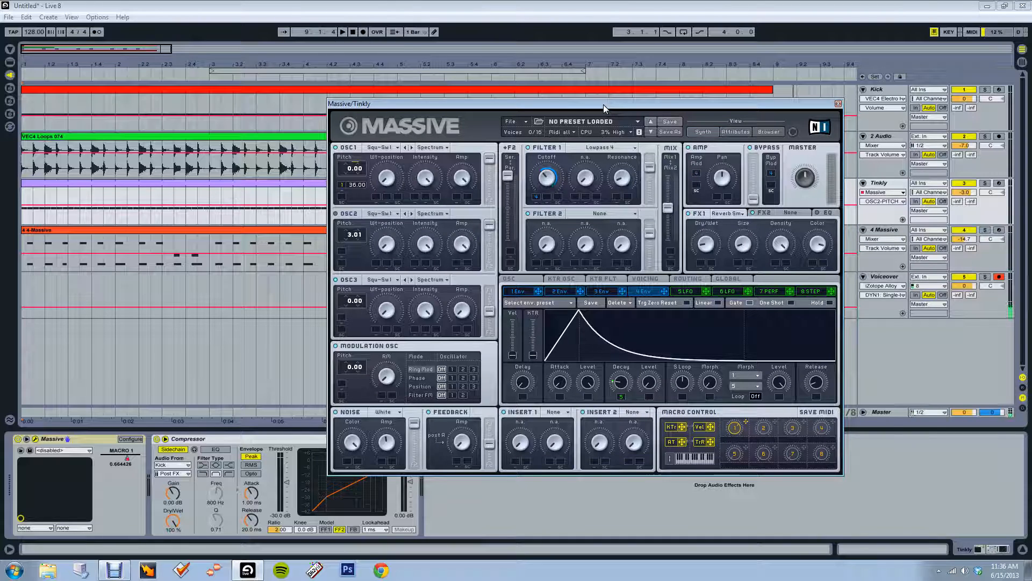
pyautogui.moveTo(604, 104); pyautogui.dragTo(669, 71)
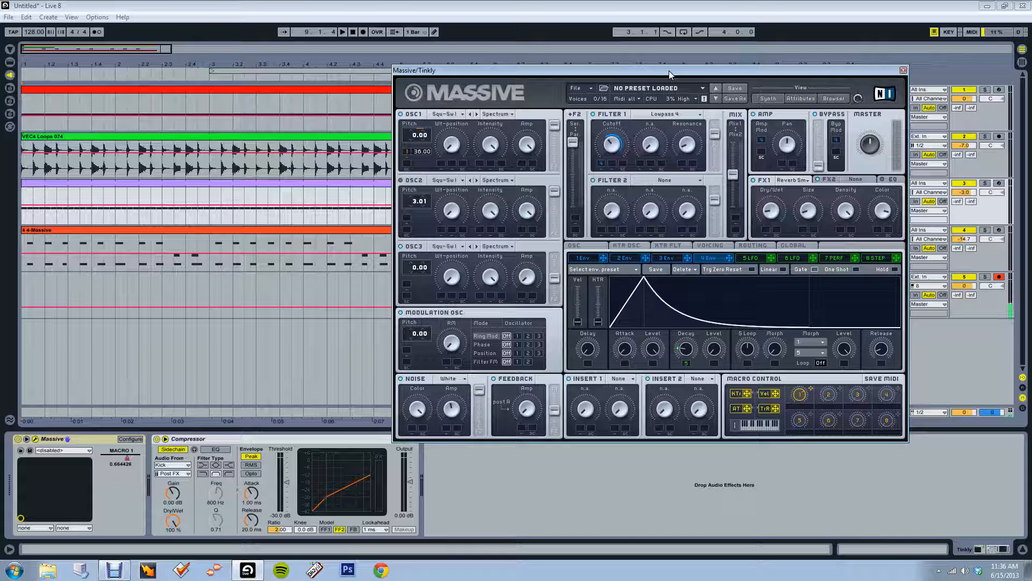
pyautogui.moveTo(669, 70); pyautogui.dragTo(671, 80)
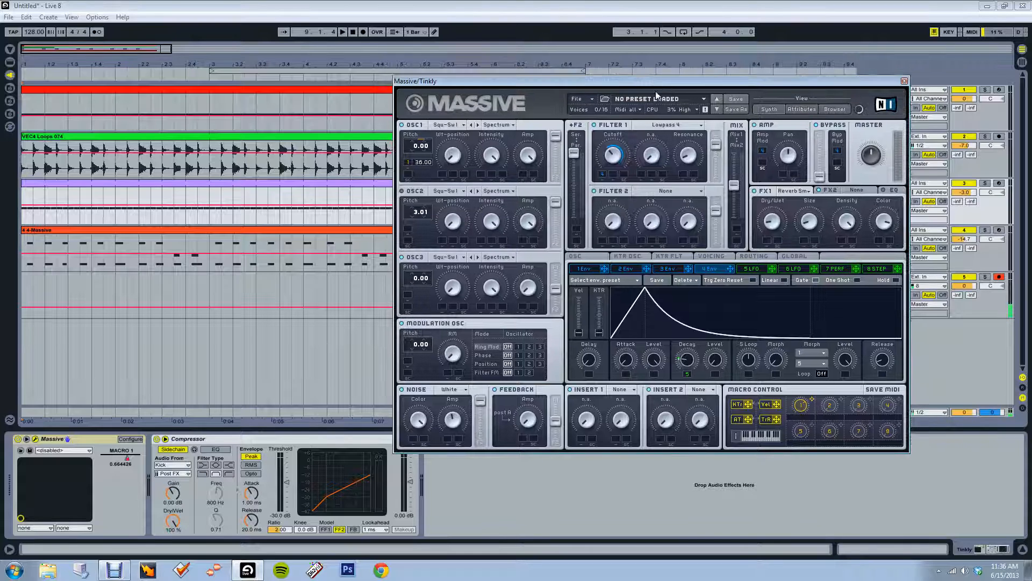
pyautogui.click(152, 244)
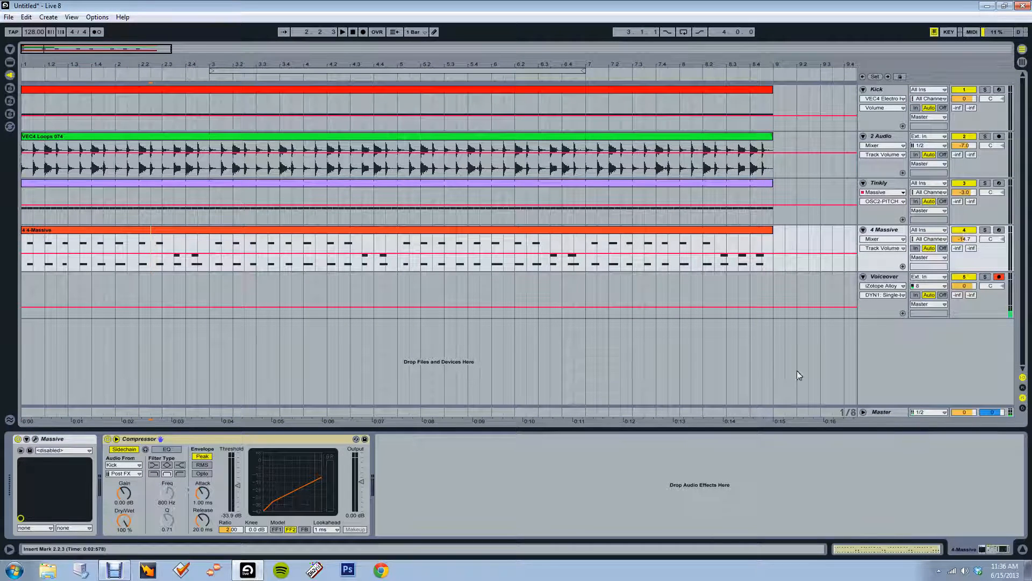
pyautogui.click(877, 184)
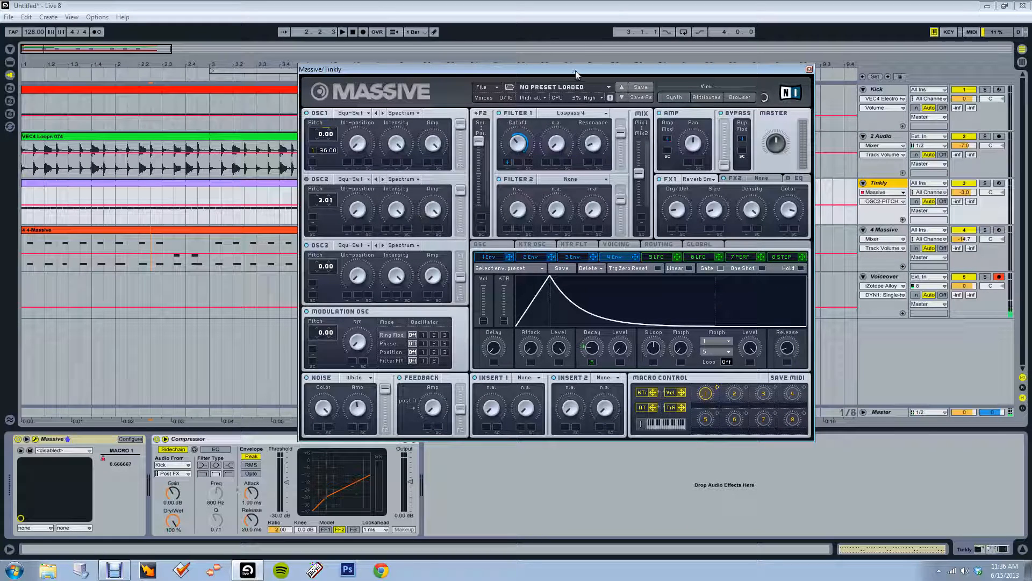
pyautogui.moveTo(576, 70); pyautogui.dragTo(580, 64)
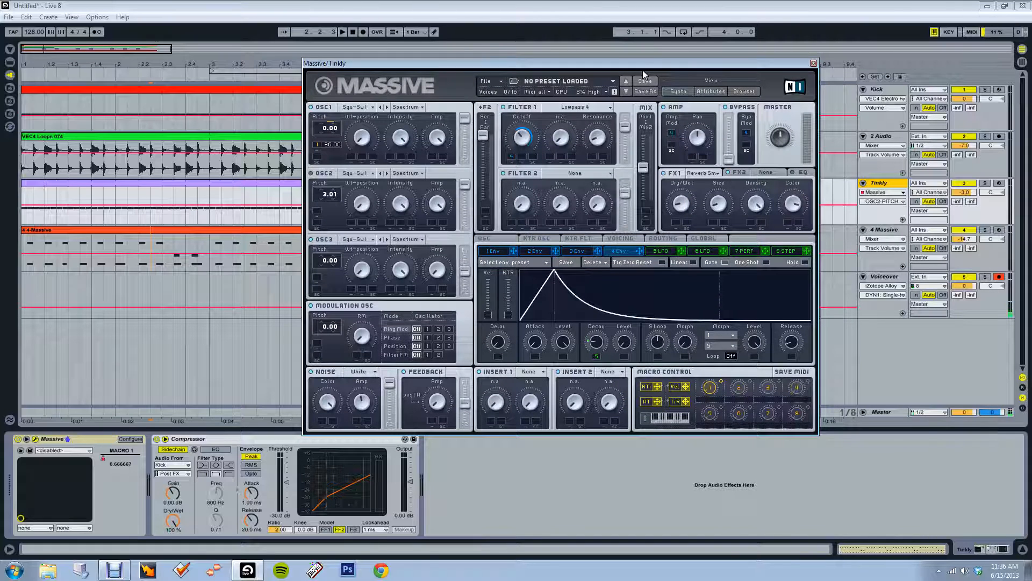
# Examine the Tinkly clip and oscillator 1's wavetable, spectrum mode, wavetable position and amp in Massive
pyautogui.click(169, 209)
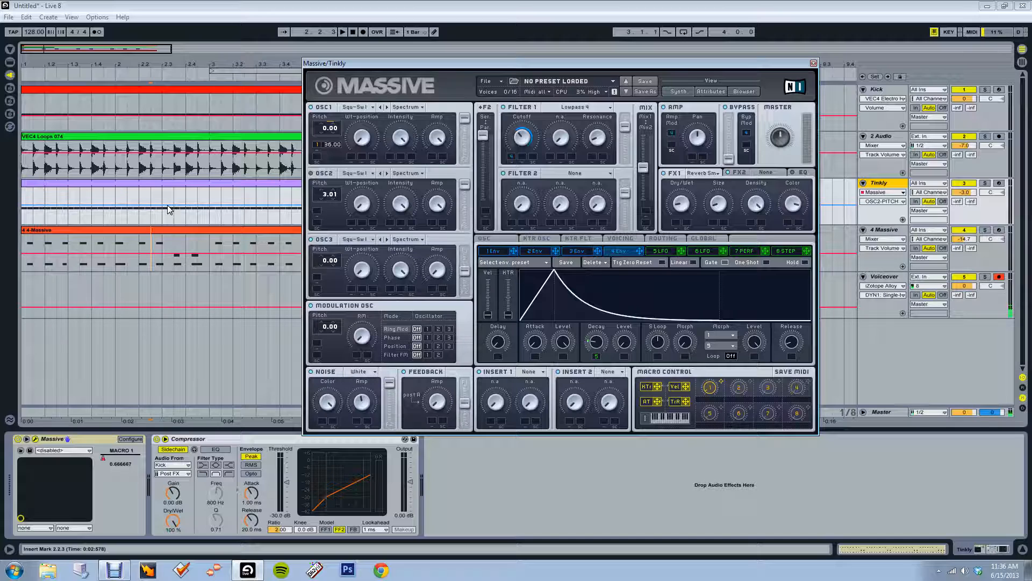
pyautogui.click(269, 183)
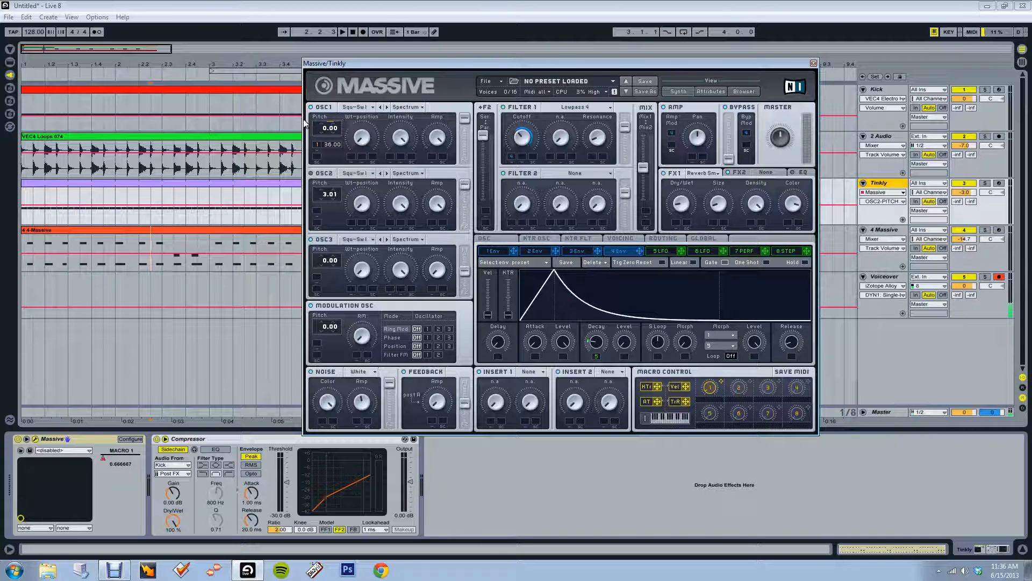
pyautogui.click(349, 107)
pyautogui.click(402, 117)
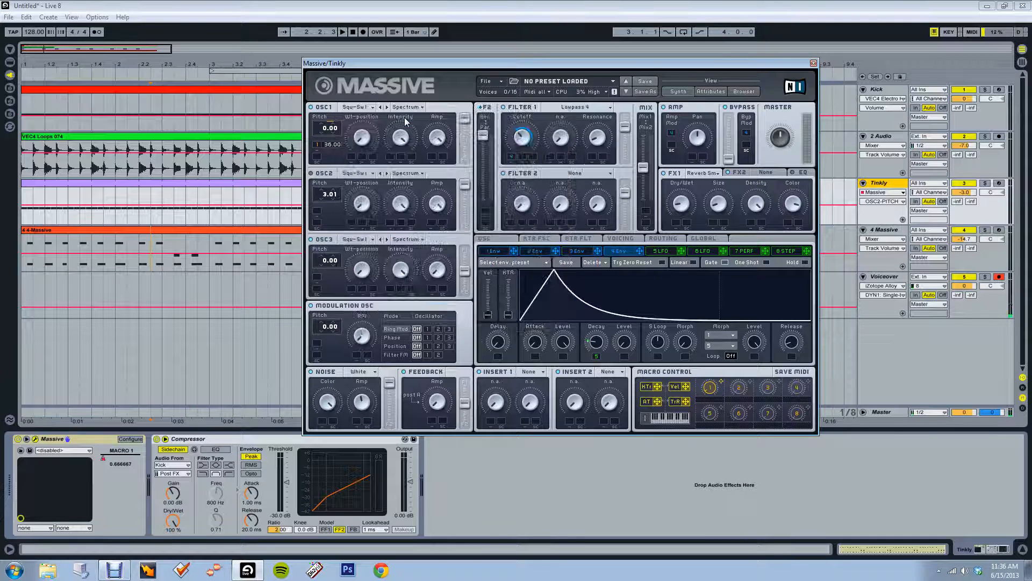
pyautogui.click(353, 135)
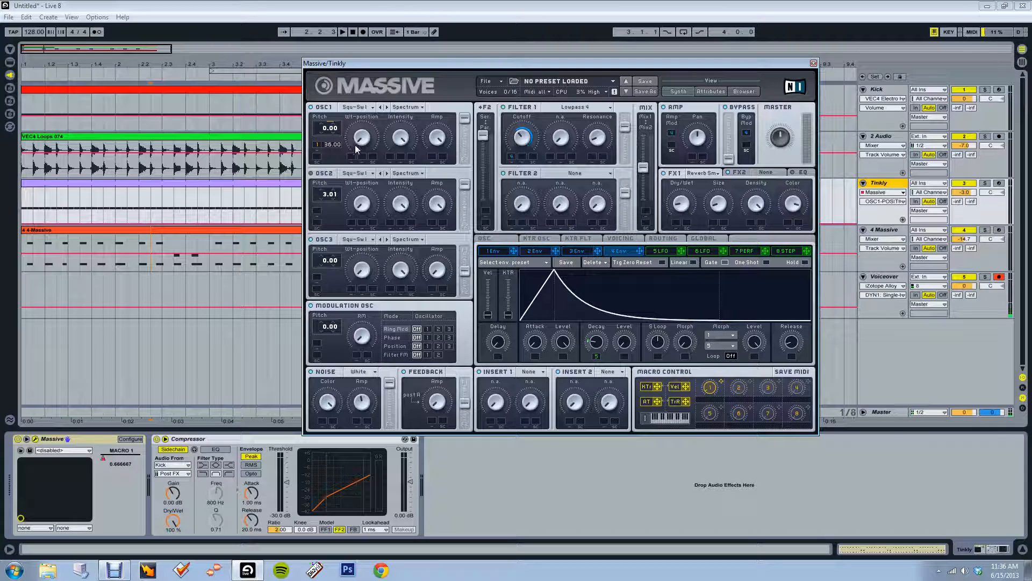
pyautogui.click(435, 140)
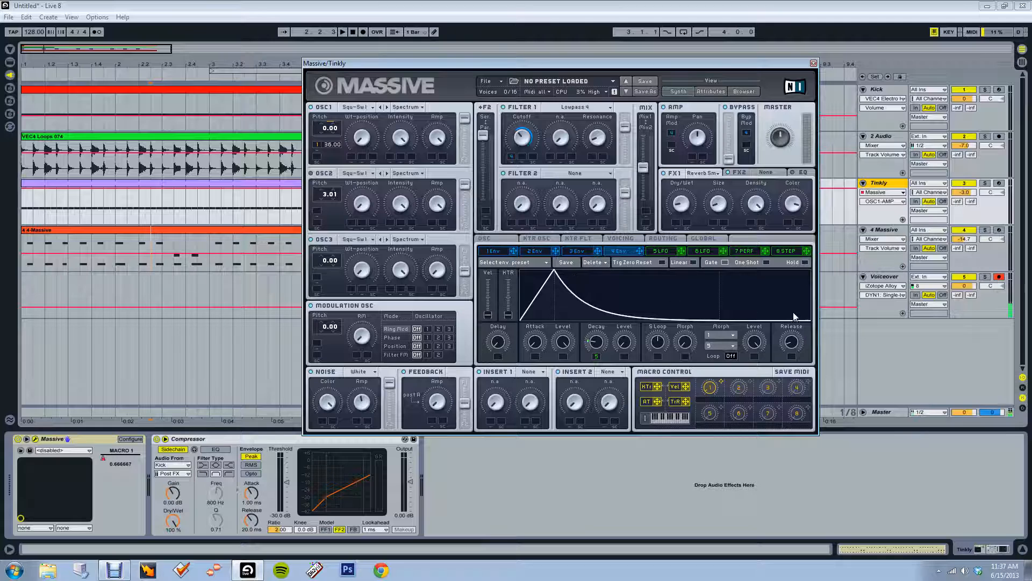
# Try a shorter attack on Massive's envelope 4, restore it, and check the decay control
pyautogui.moveTo(535, 342); pyautogui.dragTo(542, 387)
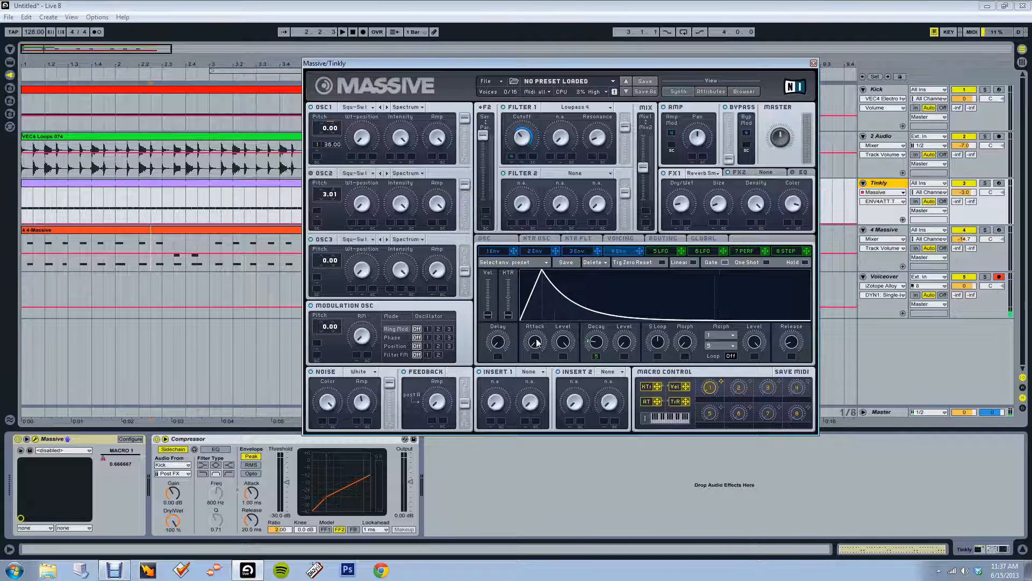
pyautogui.moveTo(538, 342); pyautogui.dragTo(534, 338)
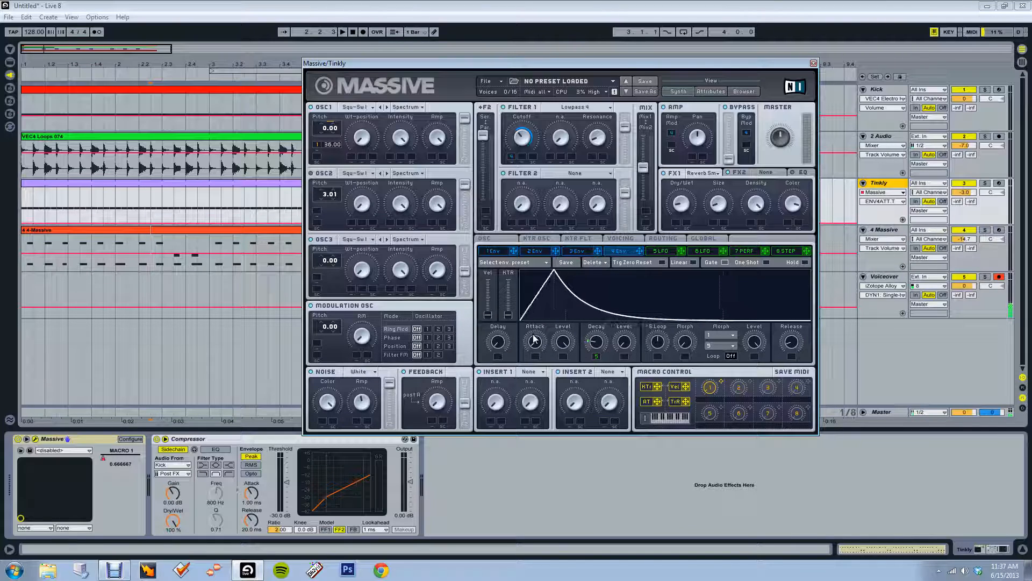
pyautogui.moveTo(595, 342); pyautogui.dragTo(596, 343)
# Compare the settings of LFO 5 with envelope 4, whose decay it modulates
pyautogui.click(656, 252)
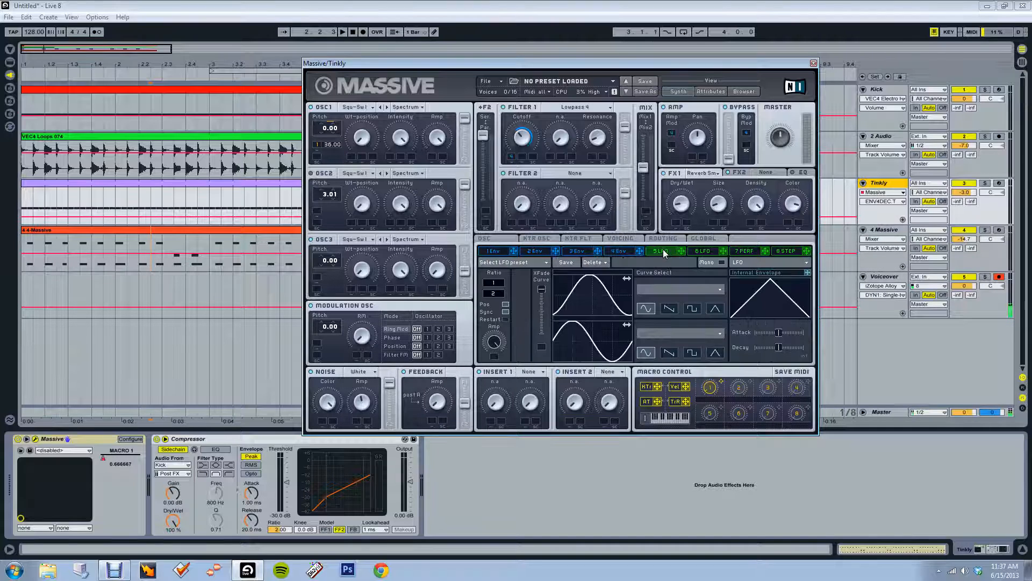
pyautogui.click(618, 251)
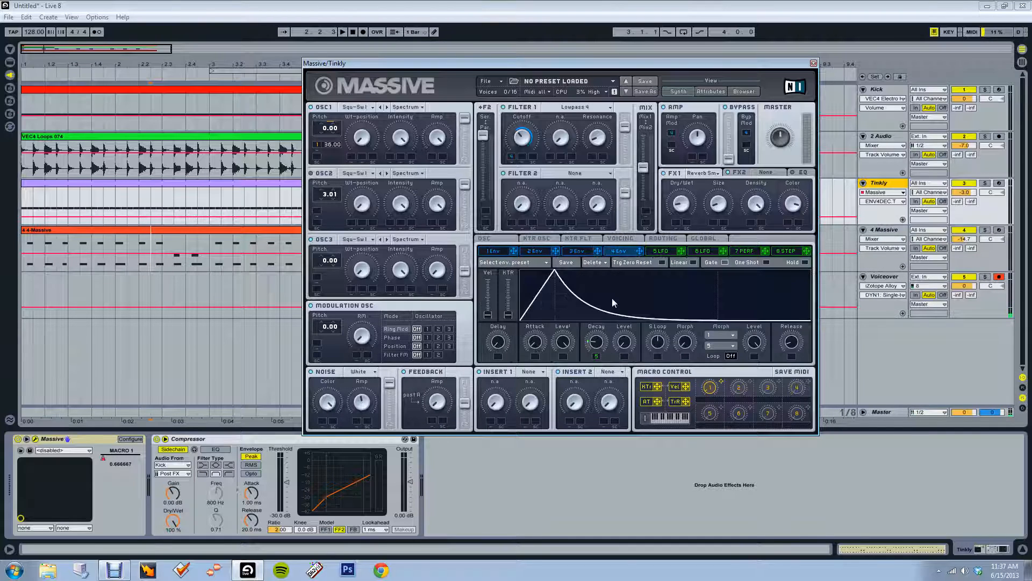
pyautogui.moveTo(594, 353); pyautogui.dragTo(596, 356)
pyautogui.click(663, 252)
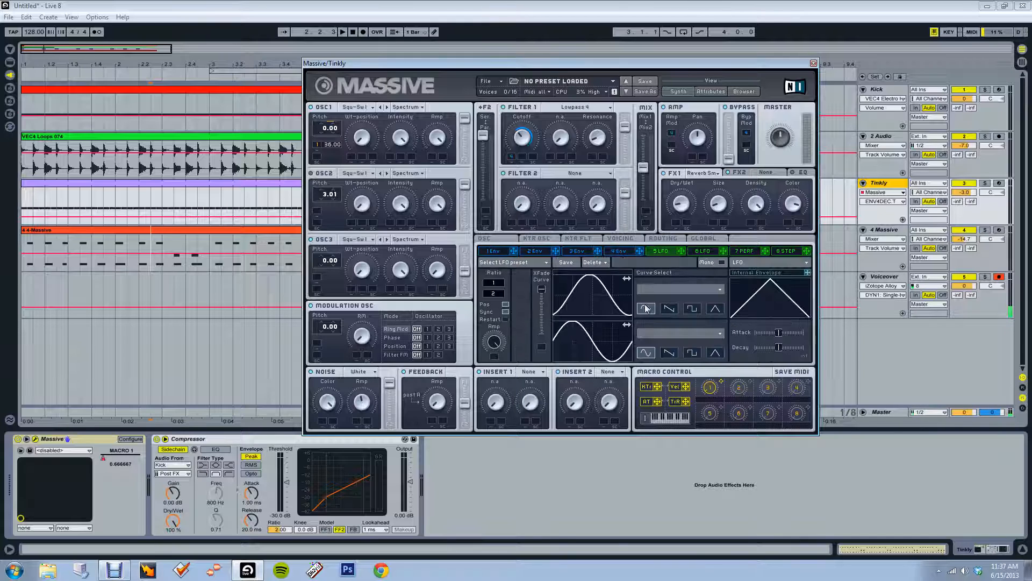
pyautogui.click(620, 250)
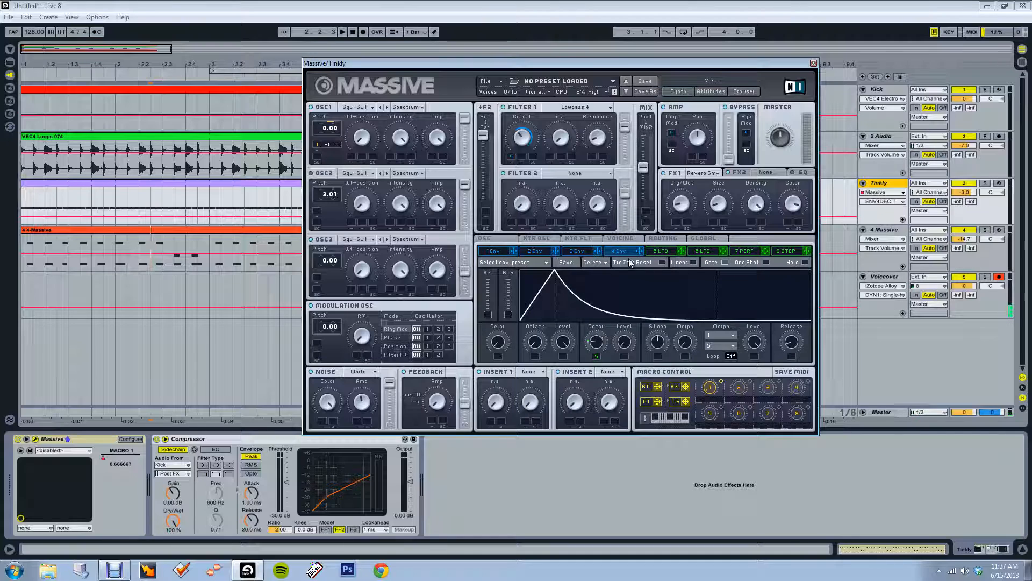
pyautogui.click(663, 250)
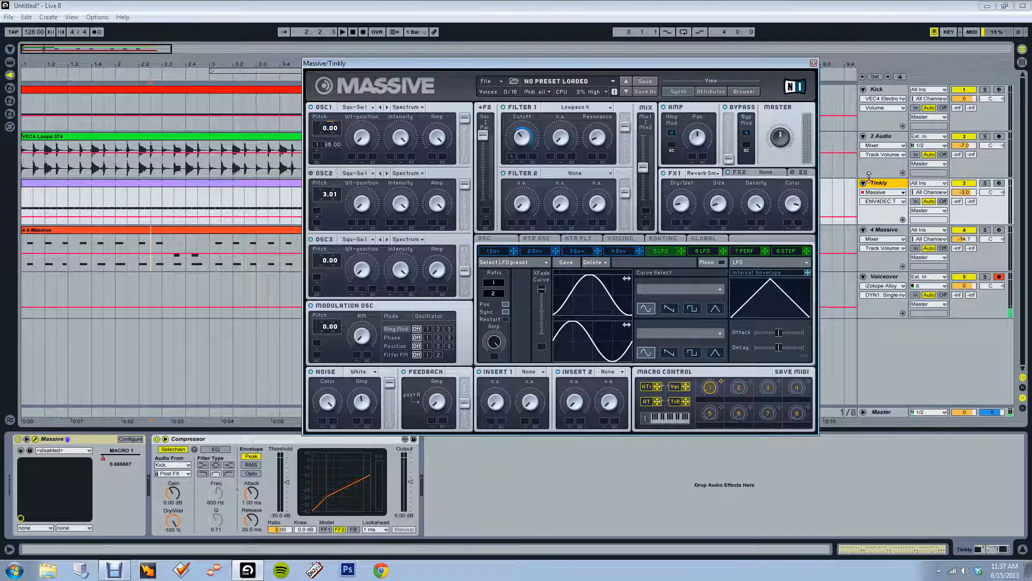
# Mute the Kick, 2 Audio and 4 Massive tracks to isolate the Tinkly synth
pyautogui.click(886, 182)
pyautogui.click(985, 184)
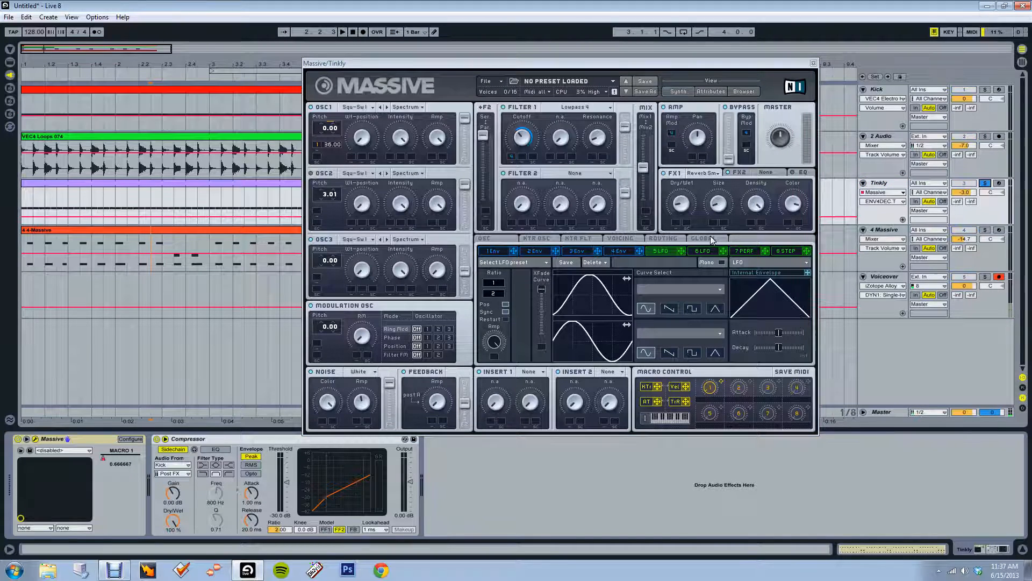
pyautogui.click(985, 183)
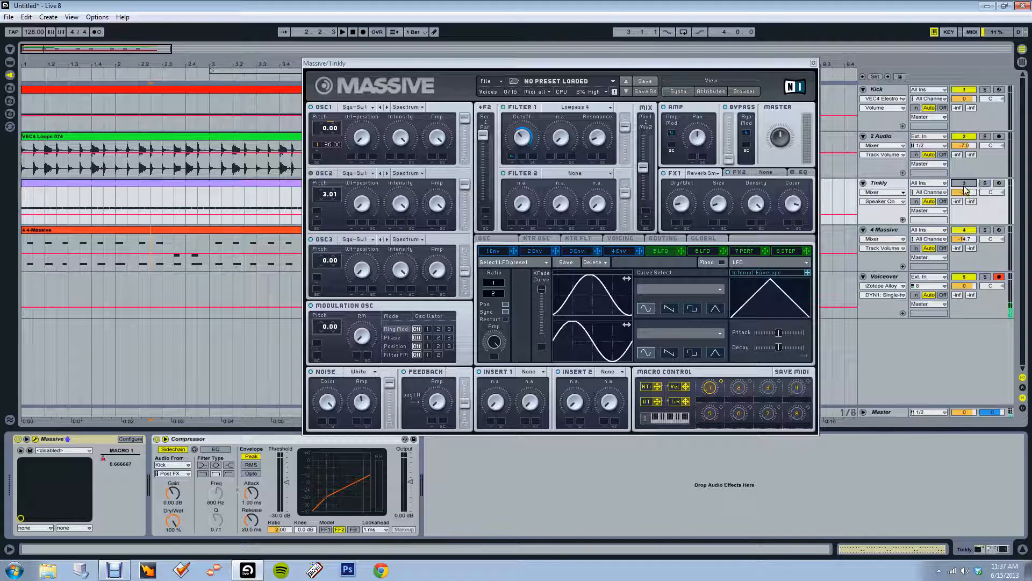
pyautogui.click(971, 228)
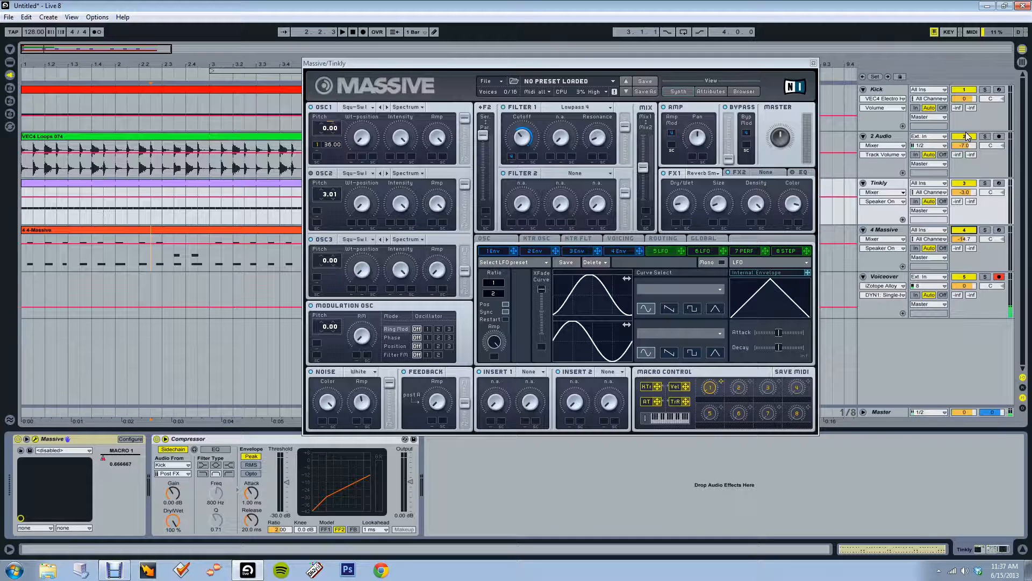
pyautogui.click(966, 136)
pyautogui.click(964, 90)
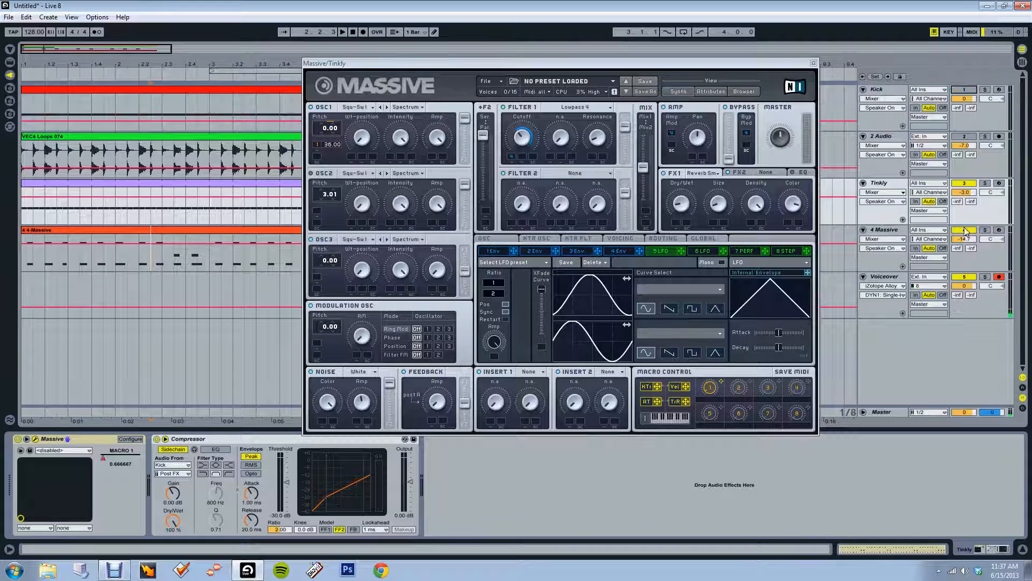
# Listen to the isolated Tinkly track and examine envelope 4 and LFO 5 in Massive
pyautogui.click(342, 32)
pyautogui.click(343, 32)
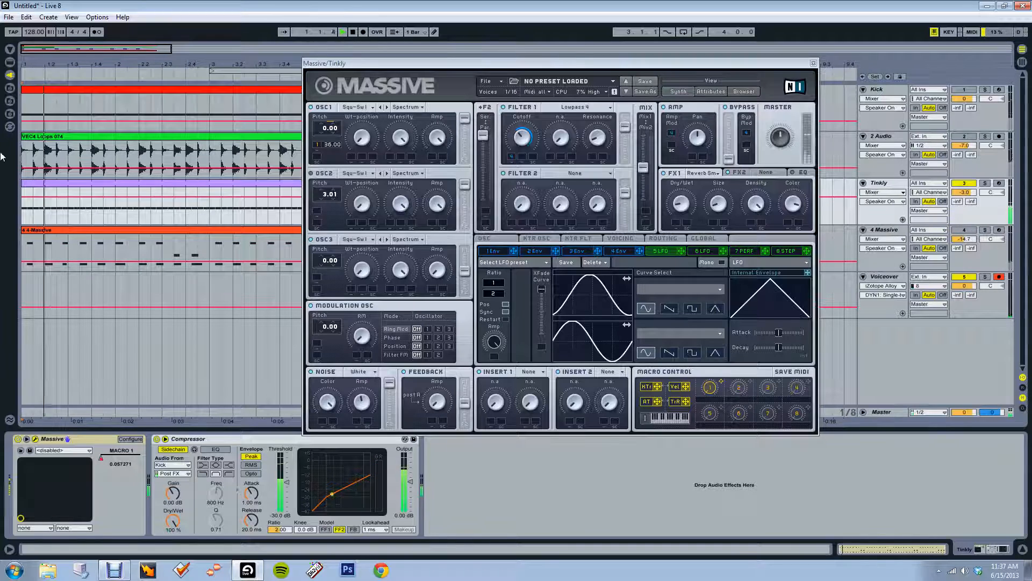
pyautogui.click(625, 254)
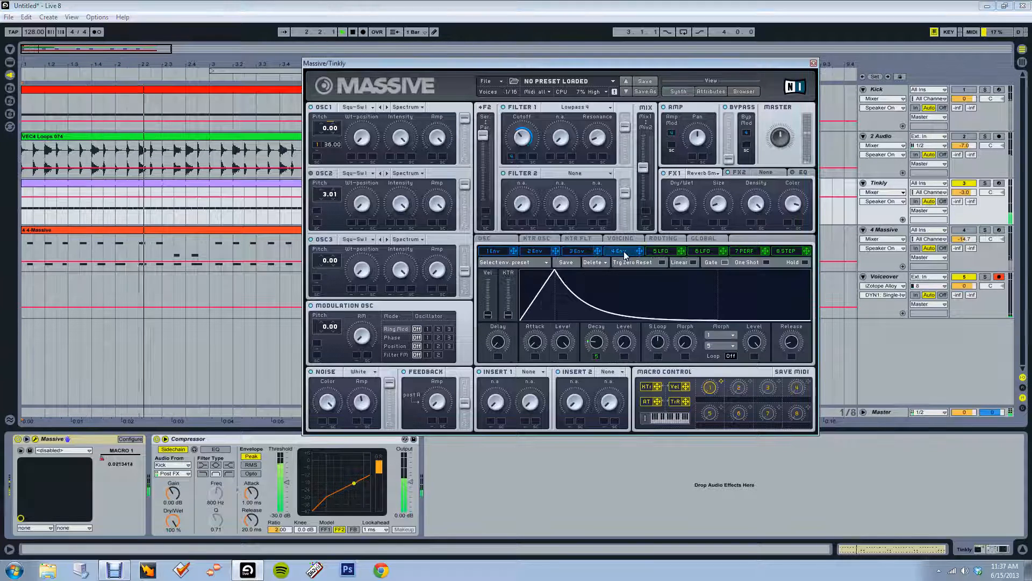
pyautogui.click(353, 32)
pyautogui.click(661, 251)
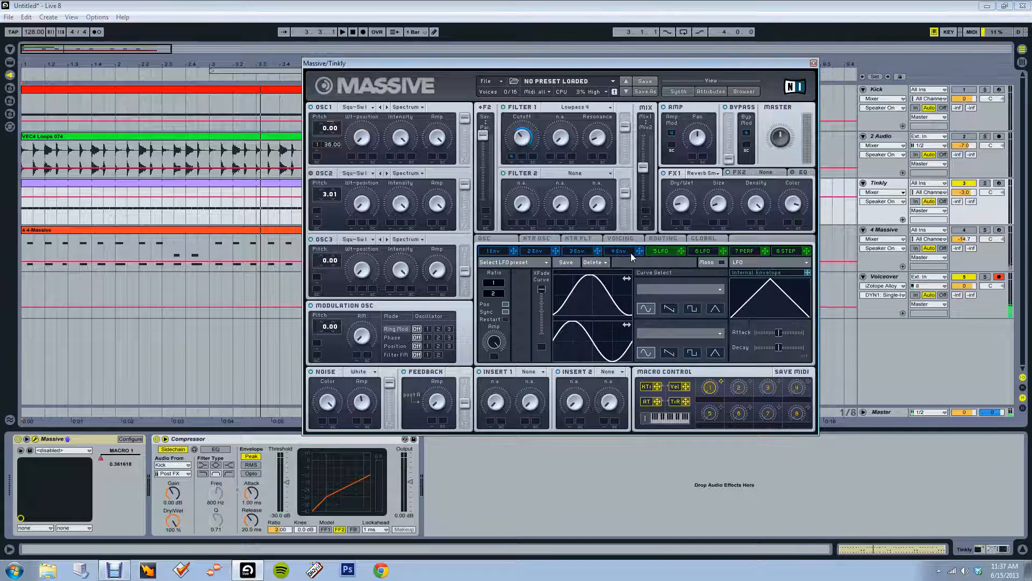
pyautogui.click(625, 251)
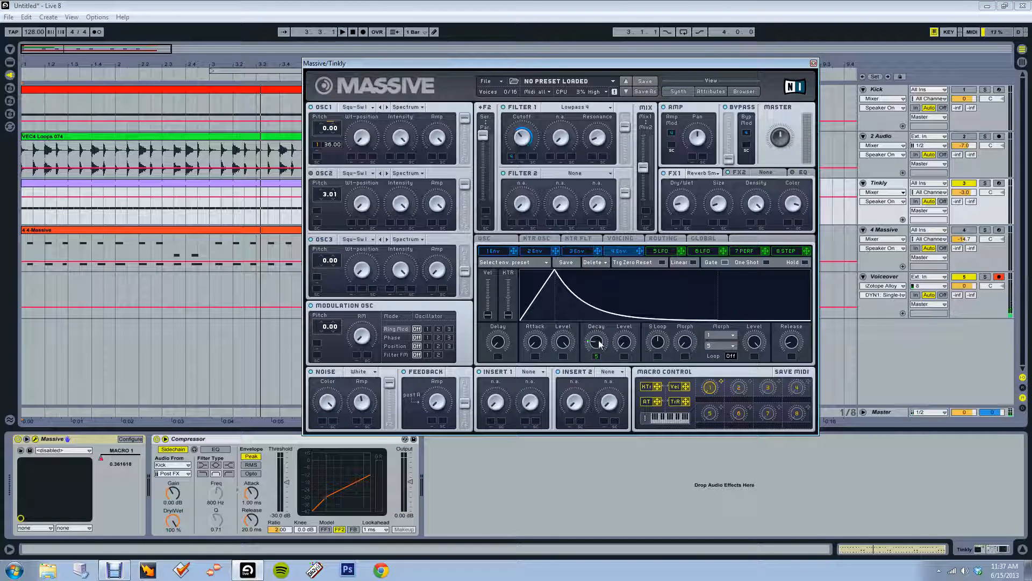
# Play the Tinkly track while adjusting envelope 4's decay, review its modulating LFO 5, and stop playback
pyautogui.click(343, 32)
pyautogui.moveTo(595, 342)
pyautogui.mouseDown()
pyautogui.moveTo(597, 331)
pyautogui.moveTo(601, 340)
pyautogui.mouseUp()
pyautogui.click(666, 251)
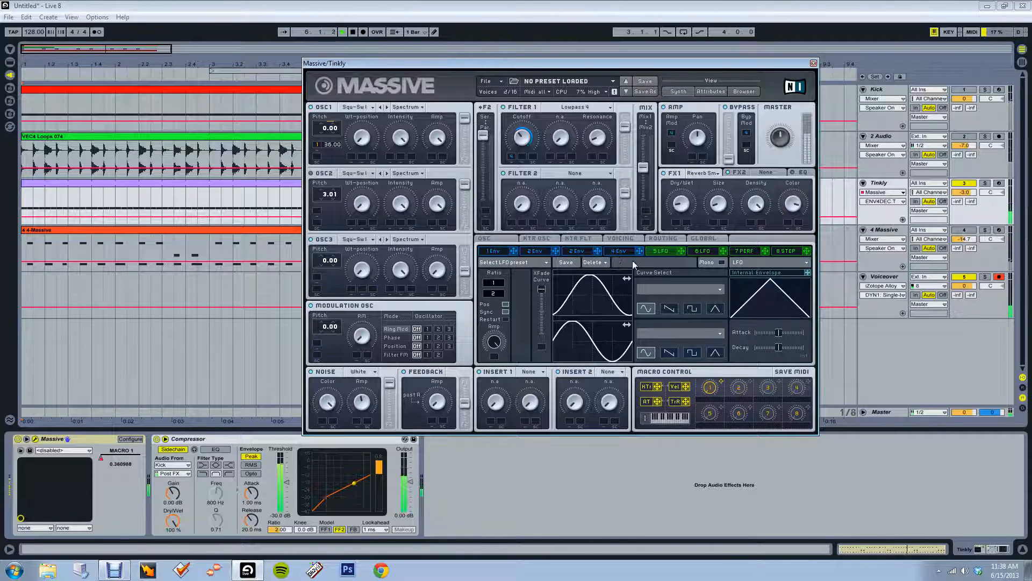
pyautogui.click(618, 251)
pyautogui.moveTo(595, 342); pyautogui.dragTo(596, 353)
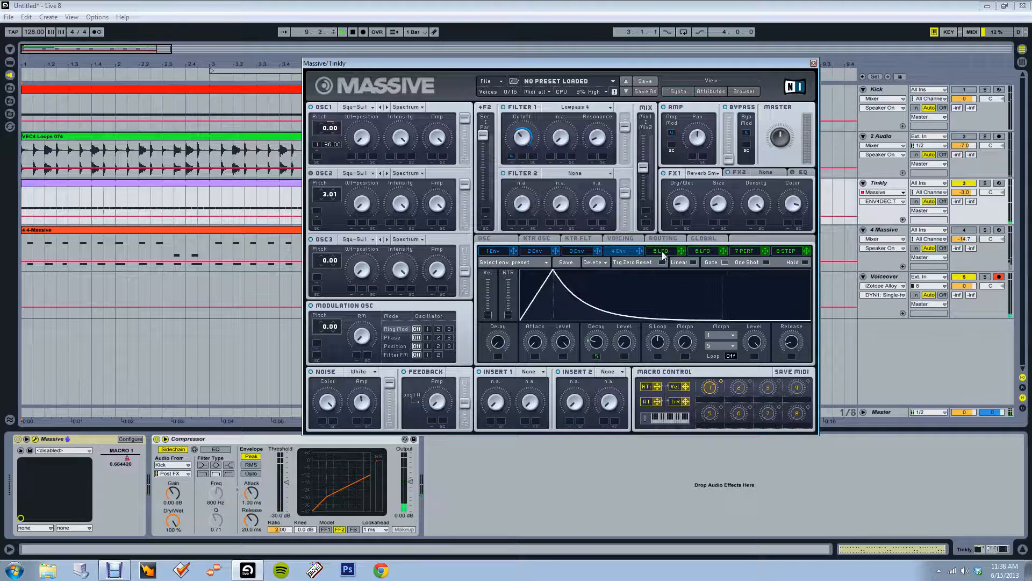
pyautogui.click(662, 251)
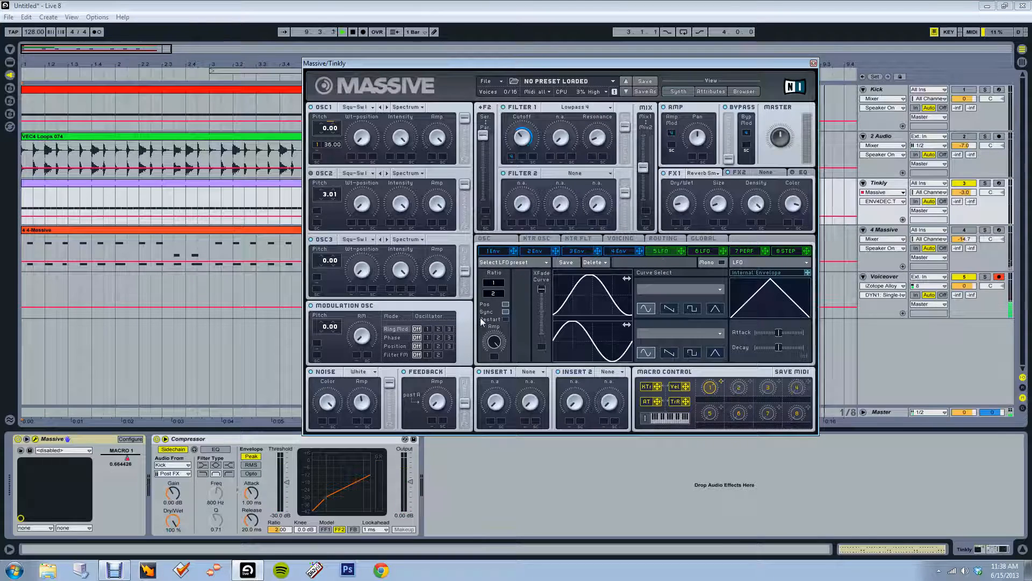
pyautogui.click(353, 32)
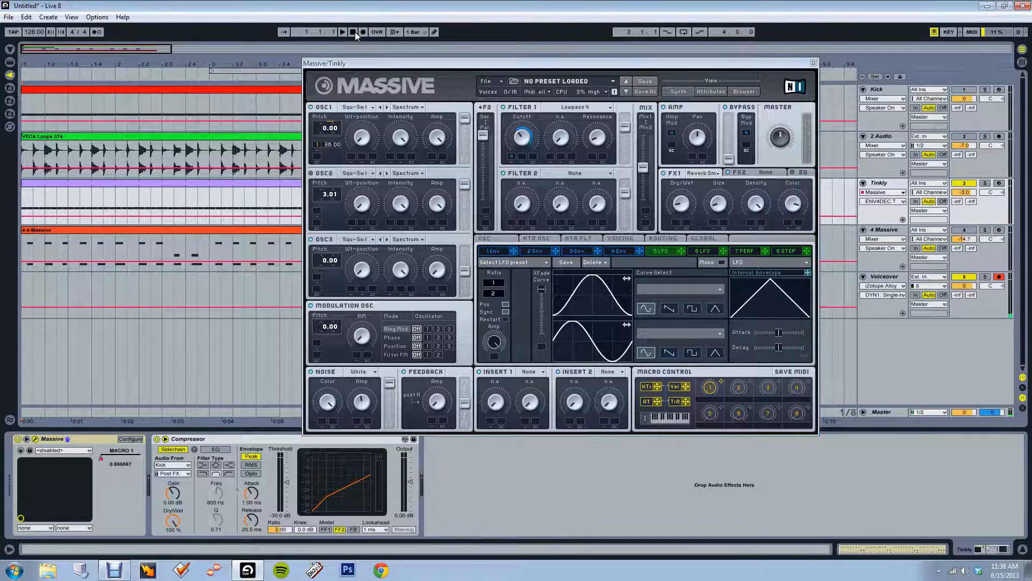
# Move the Massive window clear of the arrangement and display the MACRO 1 automation on the Tinkly track
pyautogui.moveTo(372, 63); pyautogui.dragTo(328, 65)
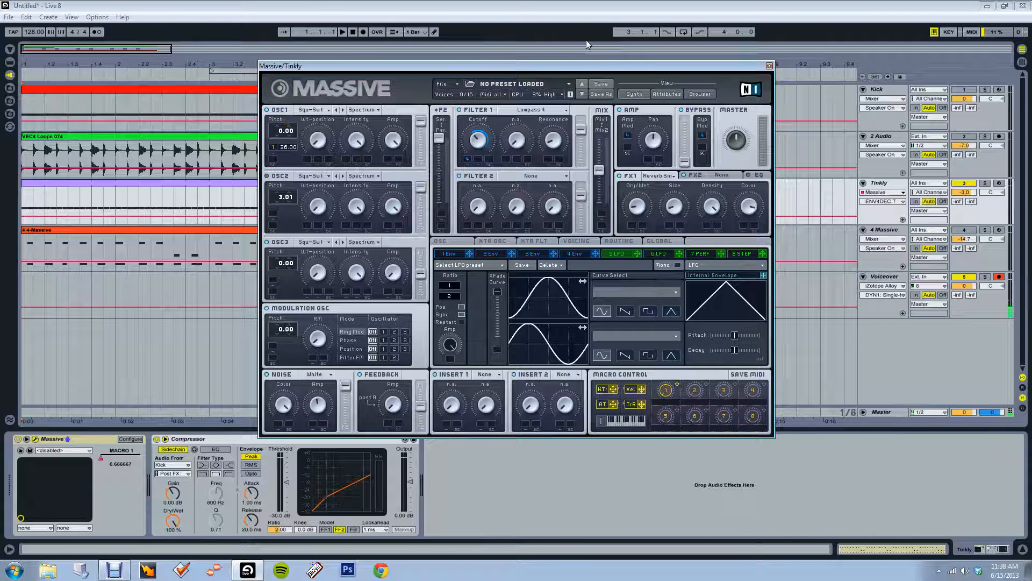
pyautogui.moveTo(607, 65); pyautogui.dragTo(687, 90)
pyautogui.moveTo(143, 51); pyautogui.dragTo(159, 40)
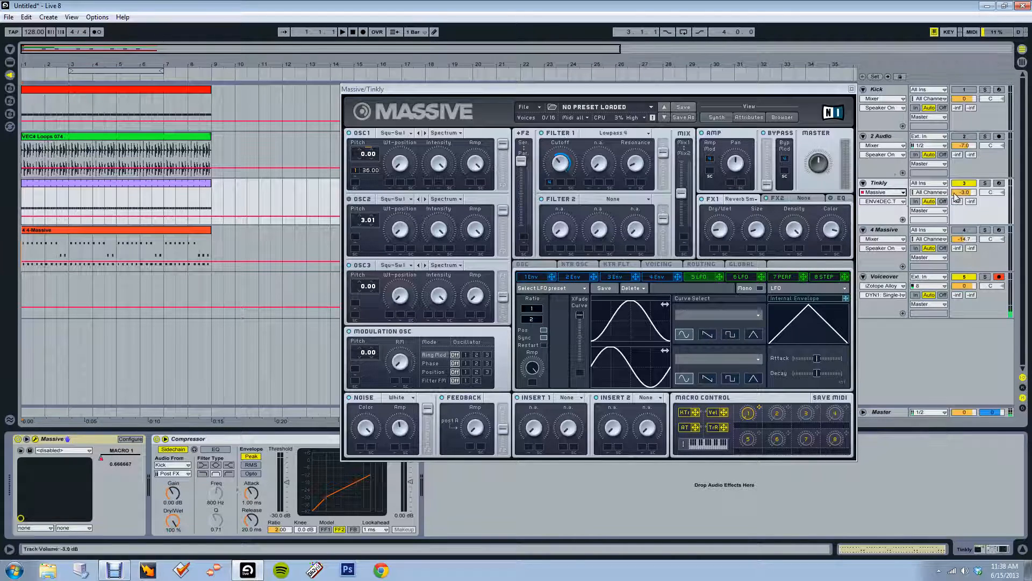
pyautogui.click(901, 202)
pyautogui.click(880, 216)
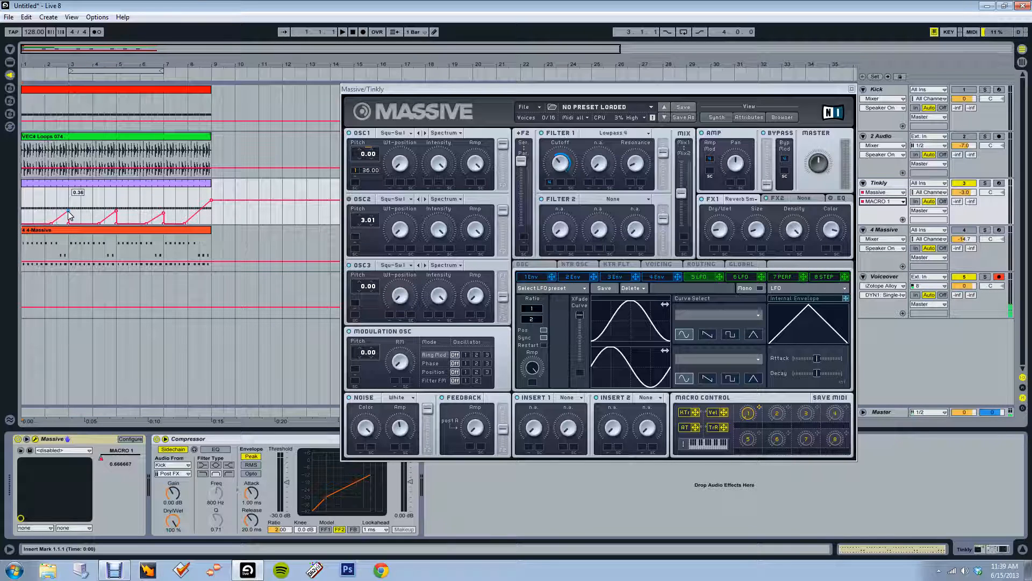
# Play the Tinkly track from the start to hear its MACRO 1 automation, and stop playback
pyautogui.click(346, 31)
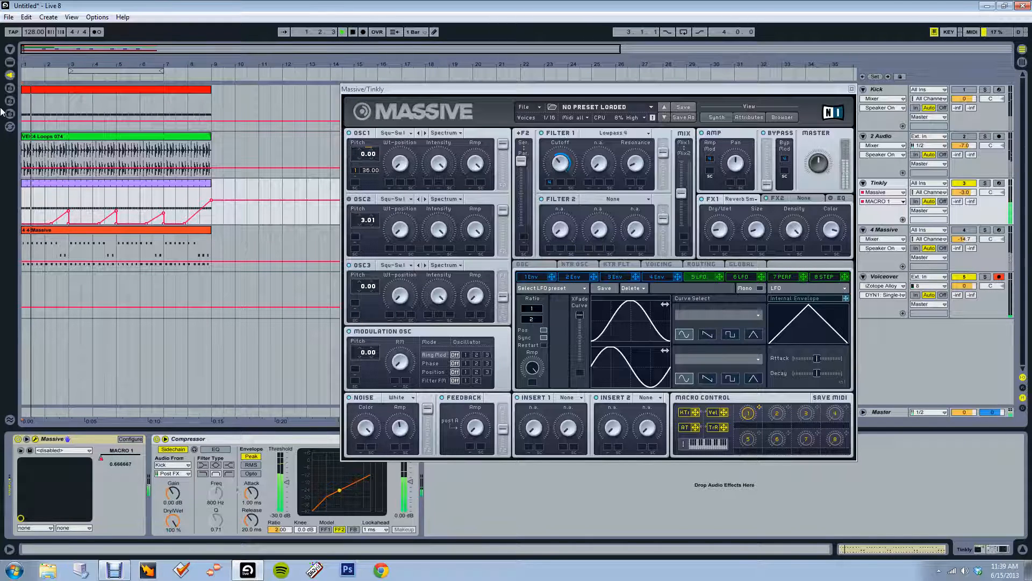
pyautogui.click(353, 31)
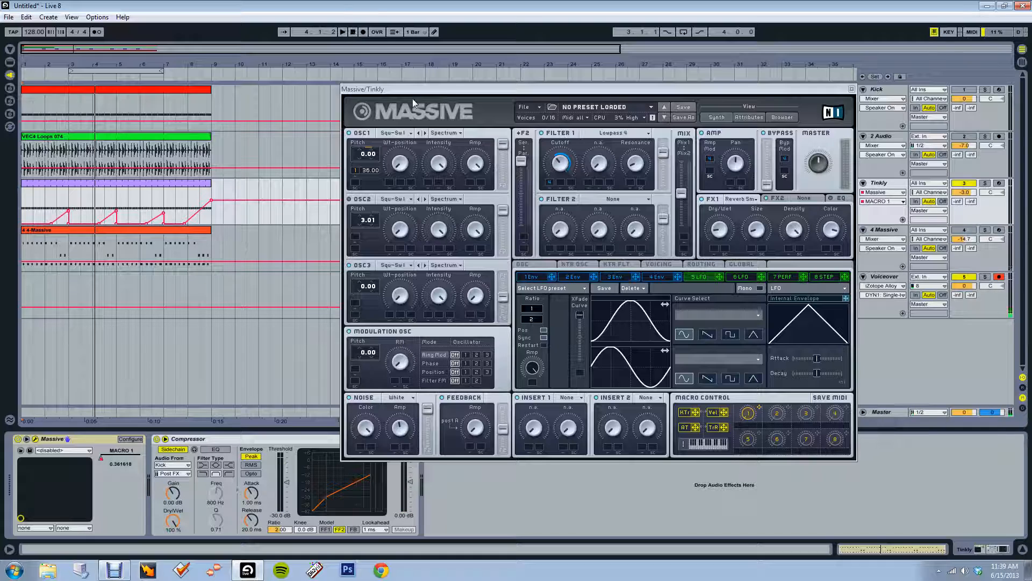
pyautogui.moveTo(422, 92); pyautogui.dragTo(340, 49)
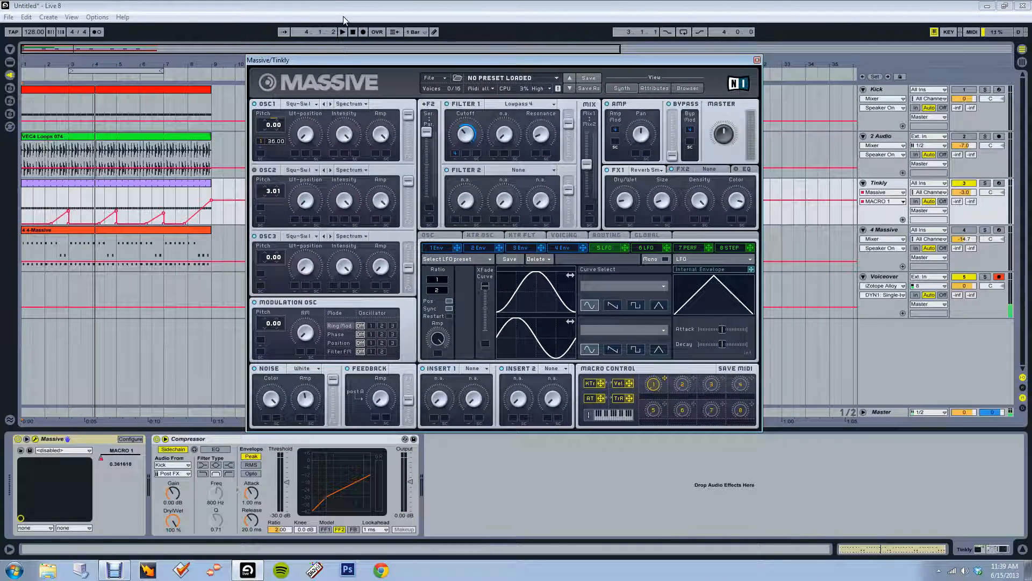
pyautogui.moveTo(417, 66); pyautogui.dragTo(573, 48)
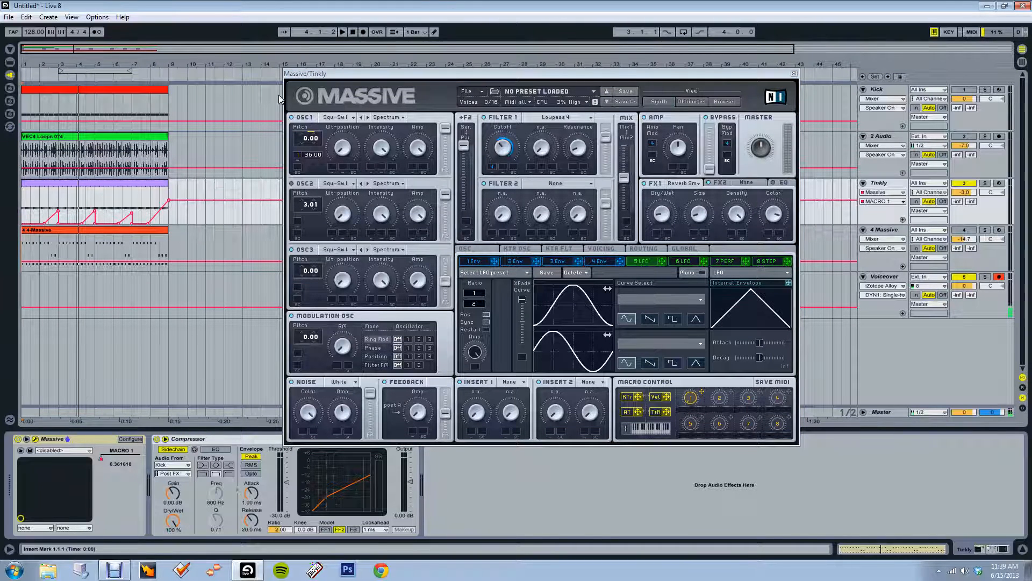
# Reselect the Tinkly track, examine its MACRO 1 automation ramps more closely, and place the insert marker at bar 3
pyautogui.click(226, 171)
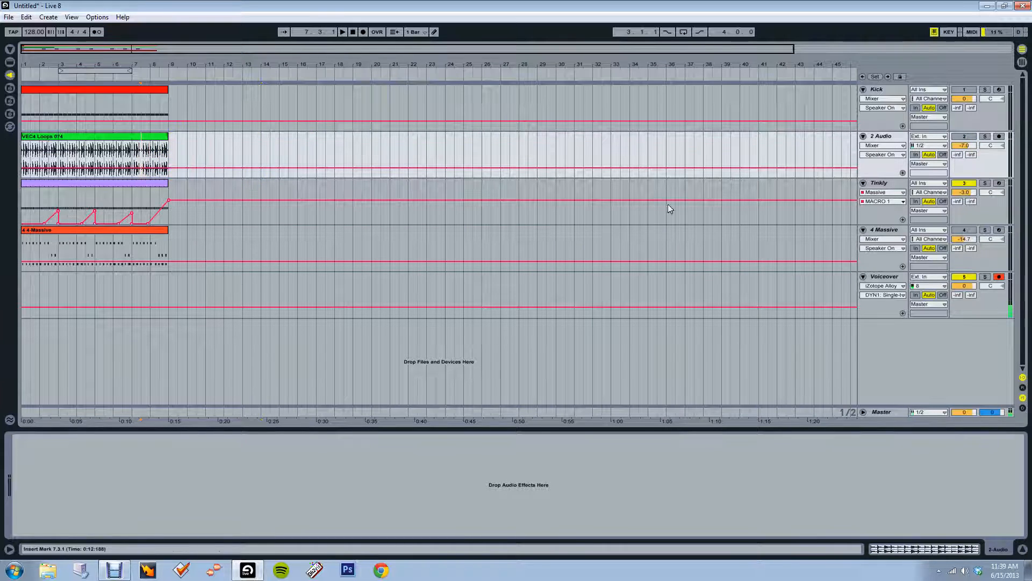
pyautogui.click(886, 185)
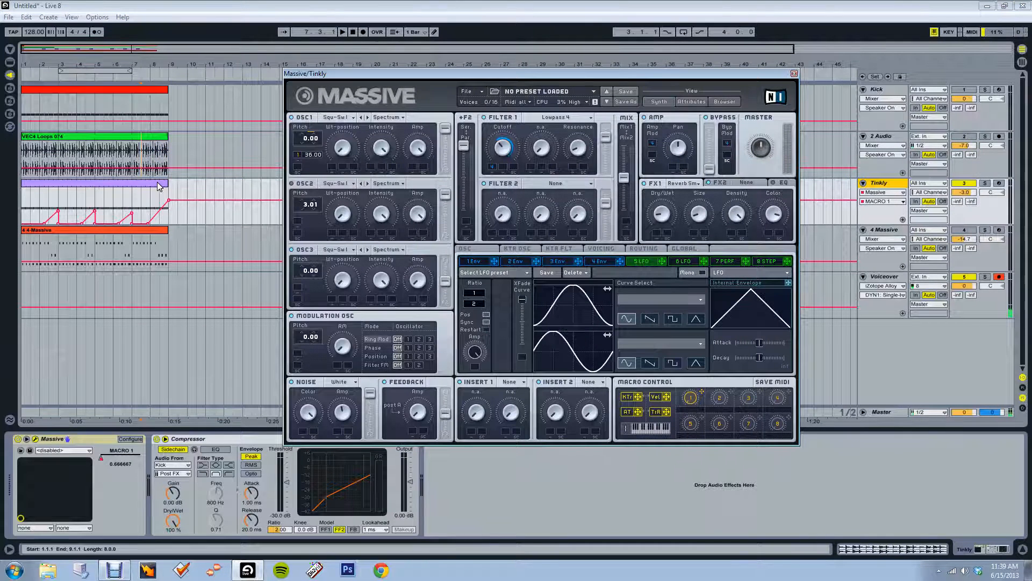
pyautogui.moveTo(37, 64); pyautogui.dragTo(43, 78)
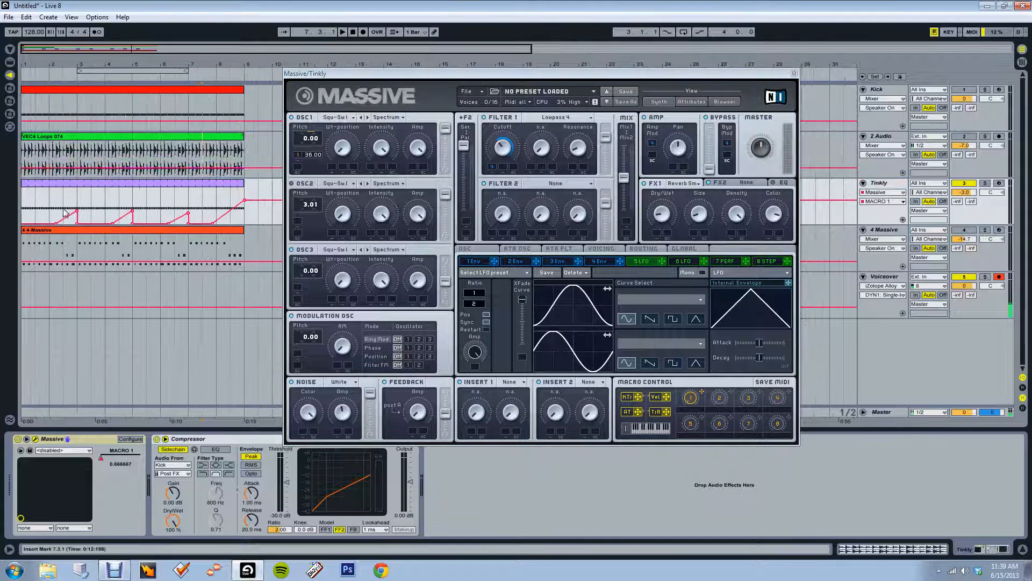
pyautogui.moveTo(363, 74); pyautogui.dragTo(392, 72)
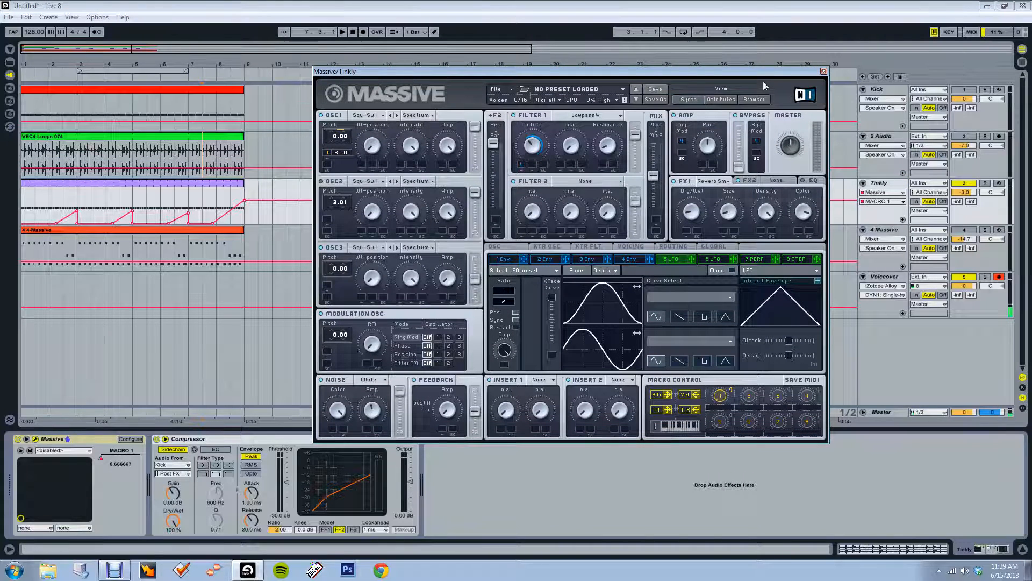
pyautogui.moveTo(761, 73); pyautogui.dragTo(750, 74)
pyautogui.click(889, 189)
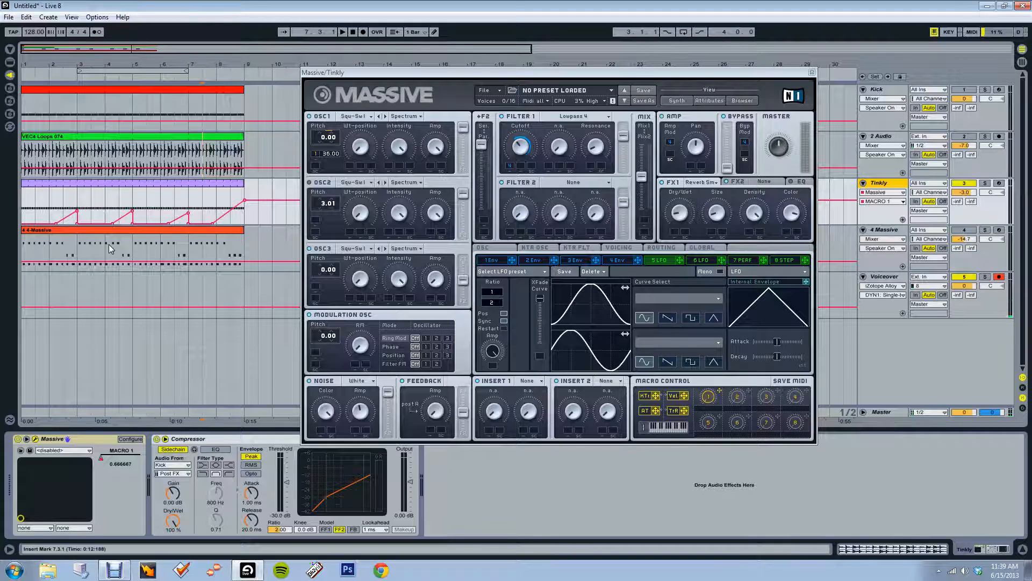
pyautogui.click(73, 209)
pyautogui.press('space')
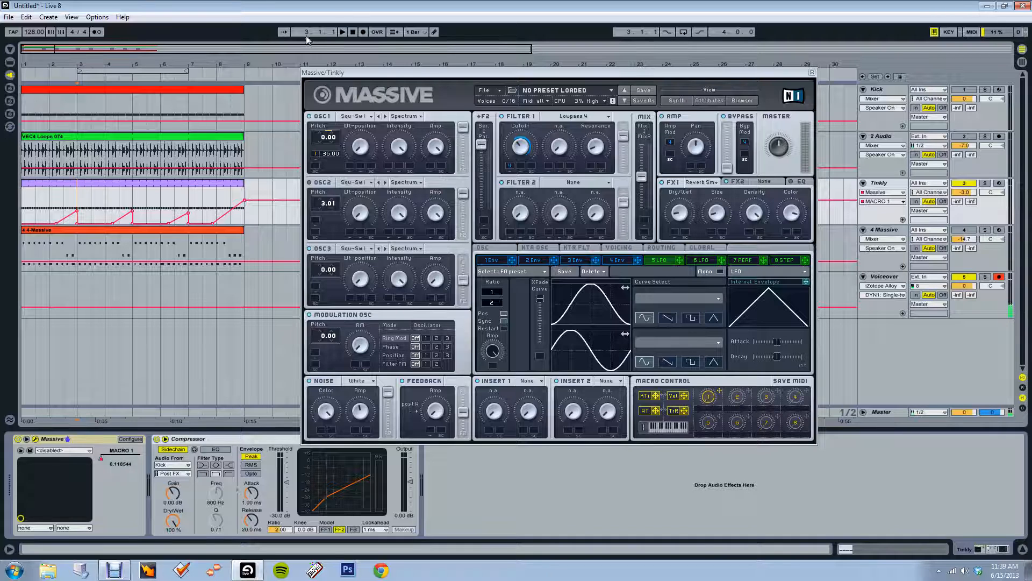
pyautogui.moveTo(377, 74); pyautogui.dragTo(279, 51)
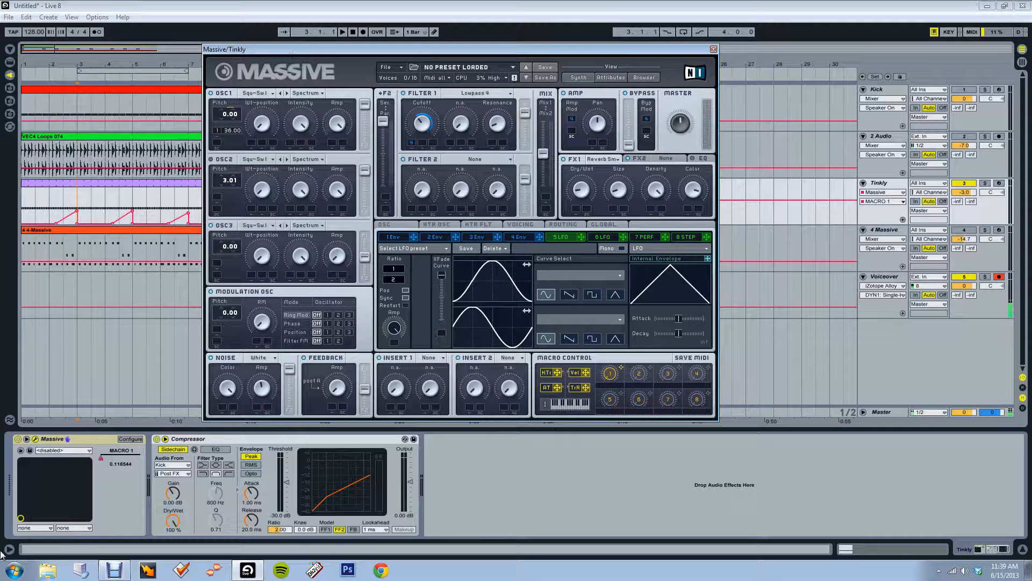
pyautogui.click(114, 571)
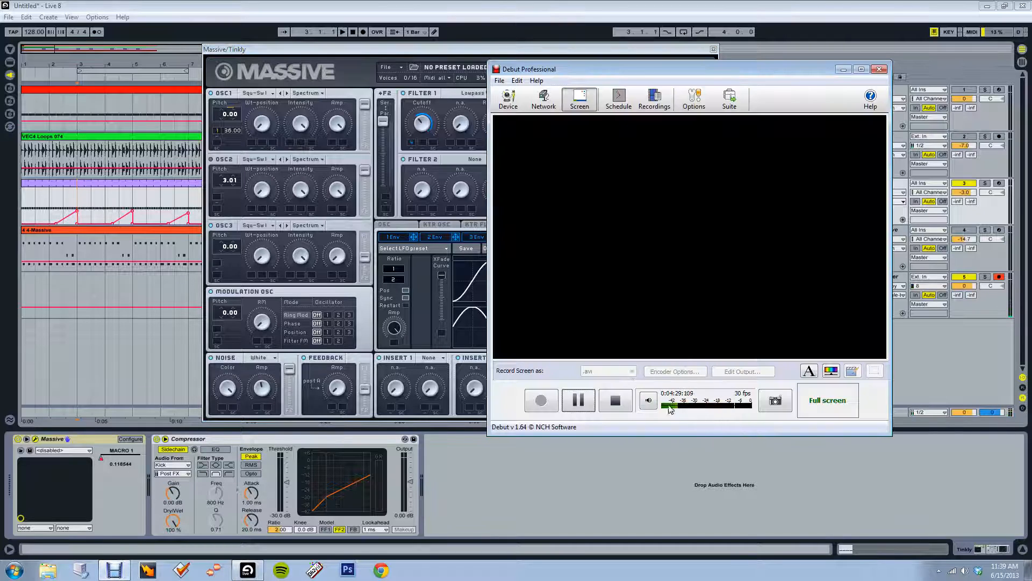